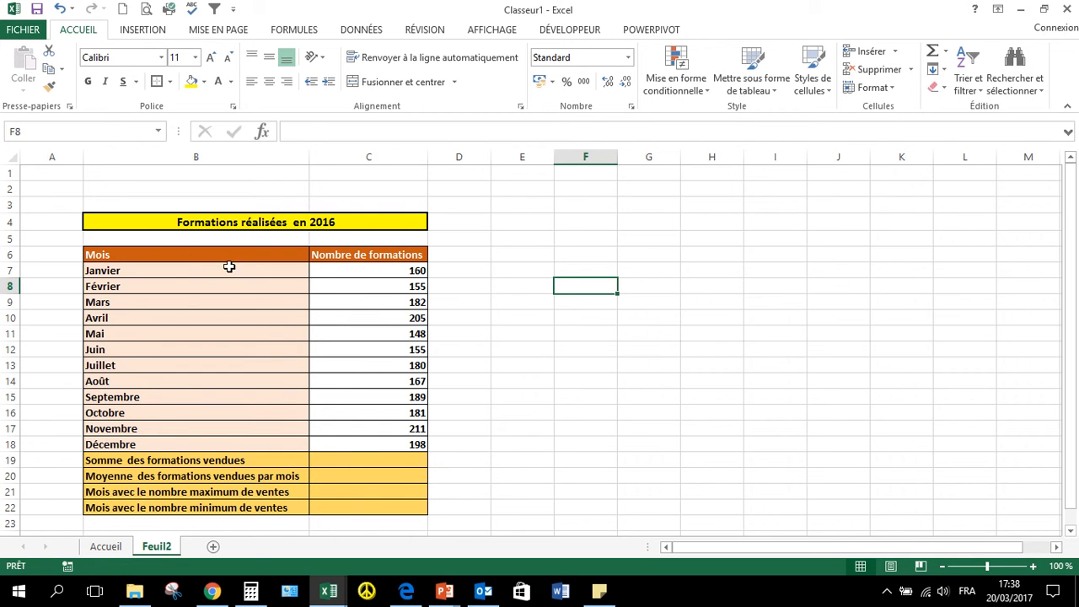
left_click_drag(184, 255, 196, 447)
left_click_drag(345, 253, 349, 446)
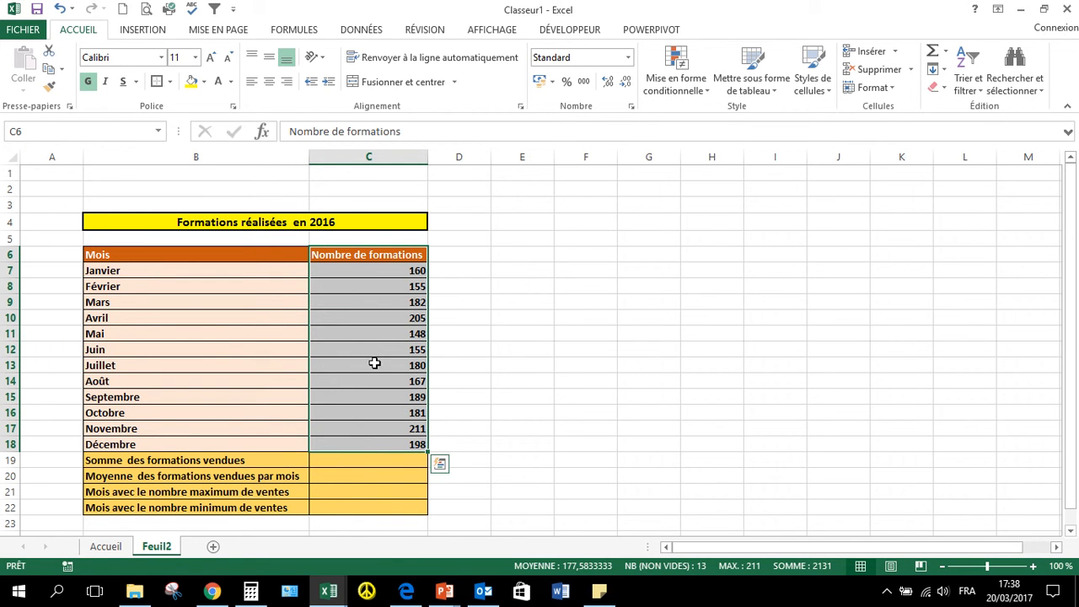
left_click(270, 304)
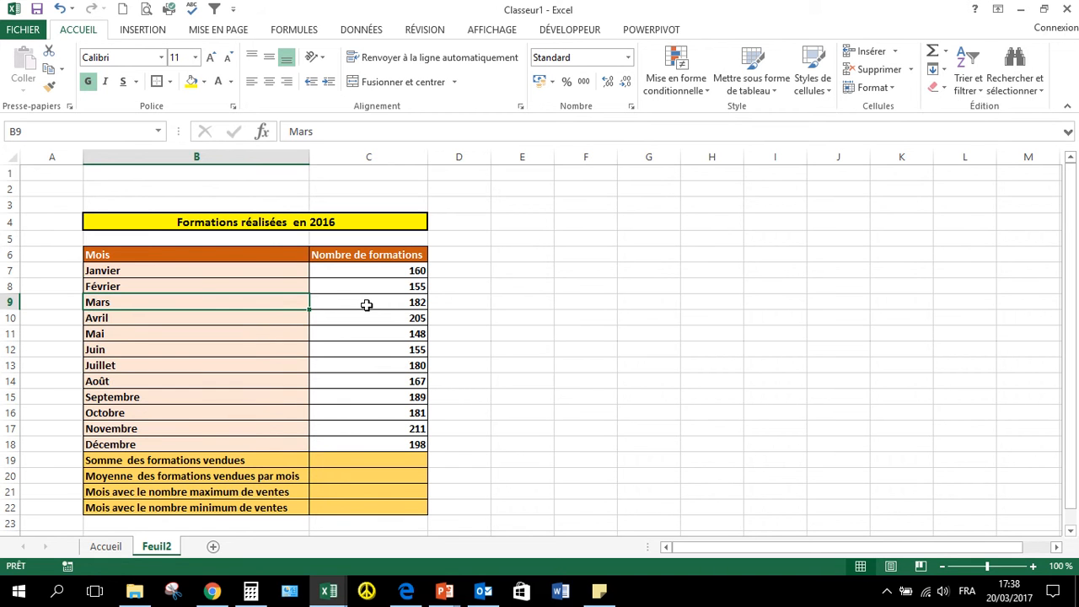
Enter the formula =SOMME(C7:C18) in cell C19 to total the trainings sold from January to December
left_click(379, 464)
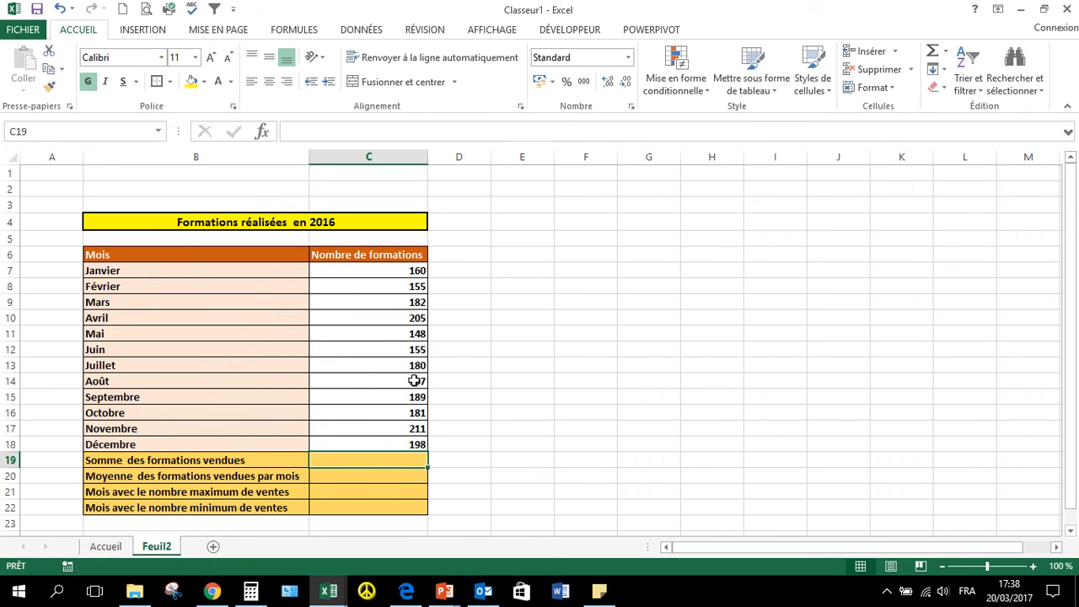
type("=")
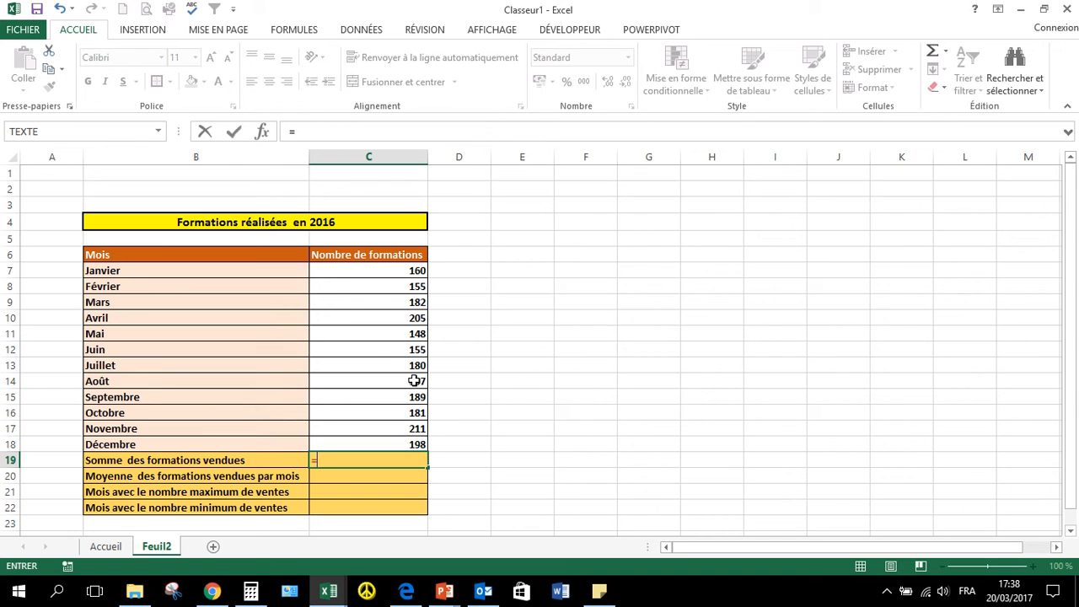
type("s")
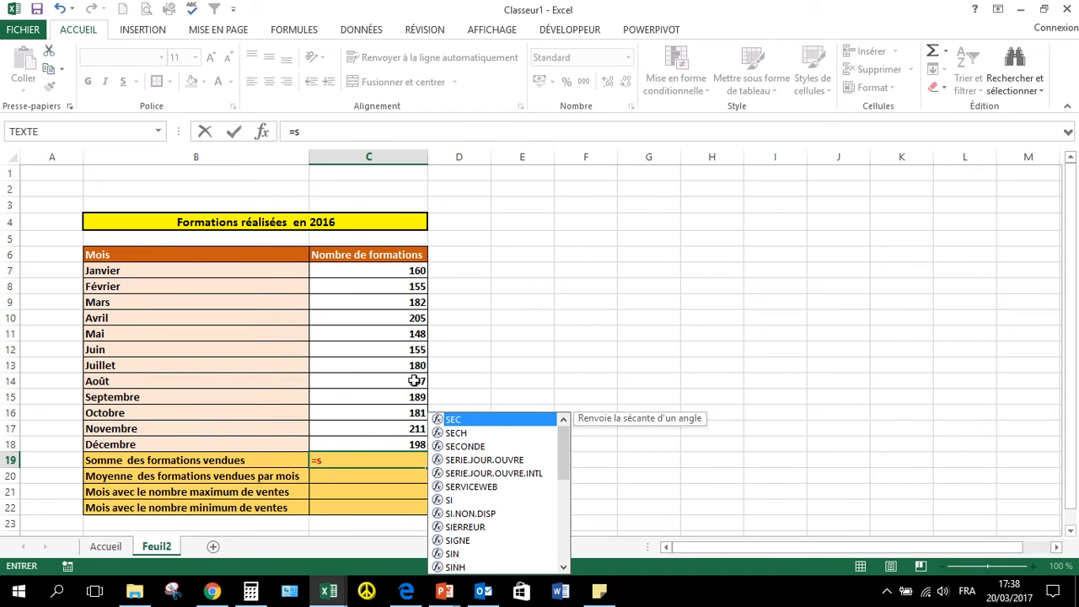
type("om")
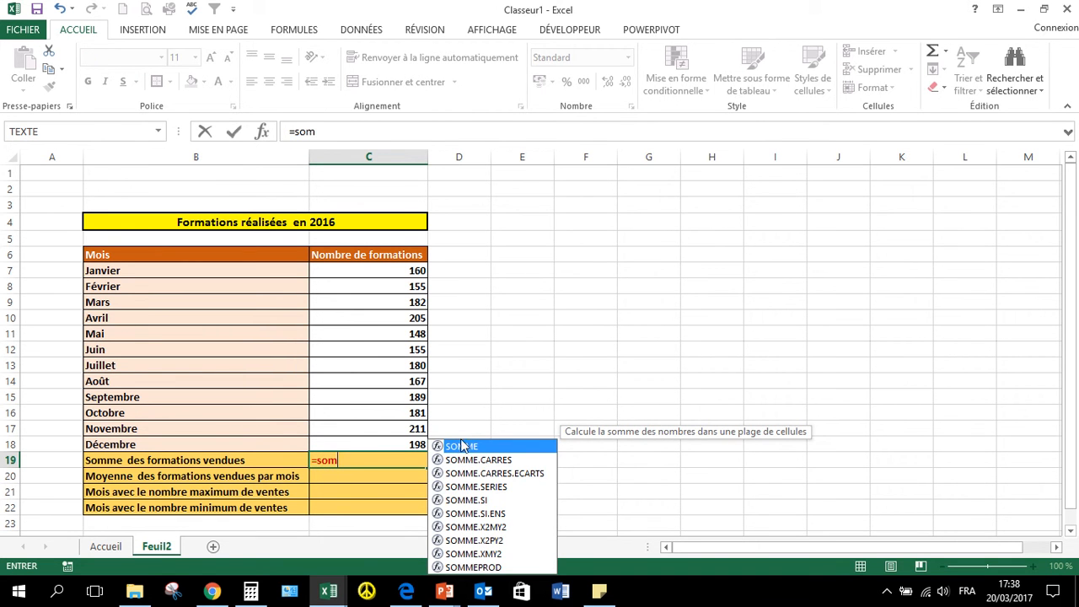
double_click(465, 447)
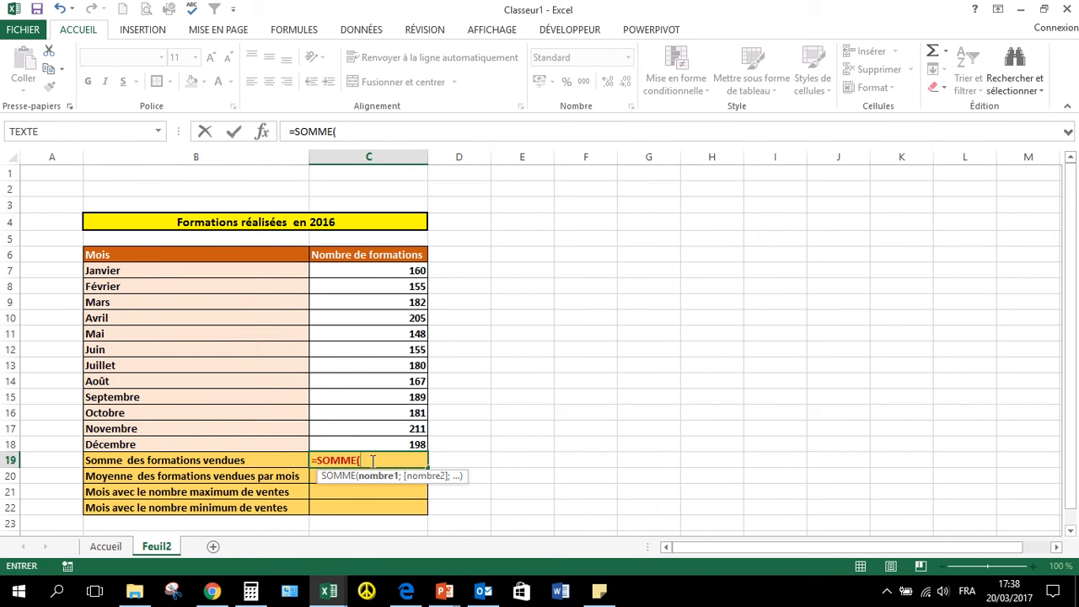
left_click(399, 270)
left_click_drag(399, 269, 393, 442)
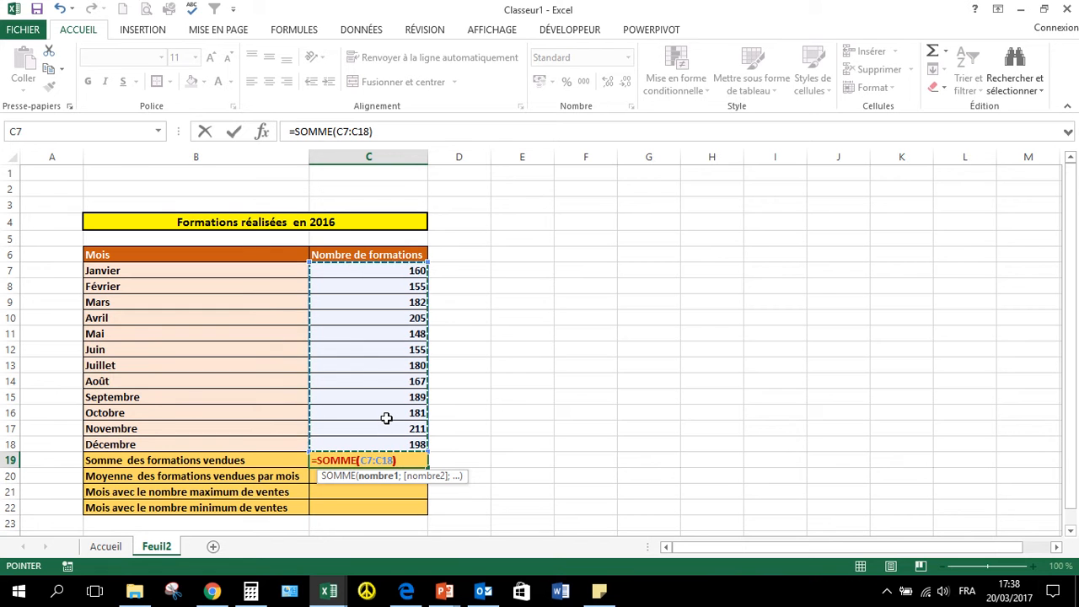
type(")")
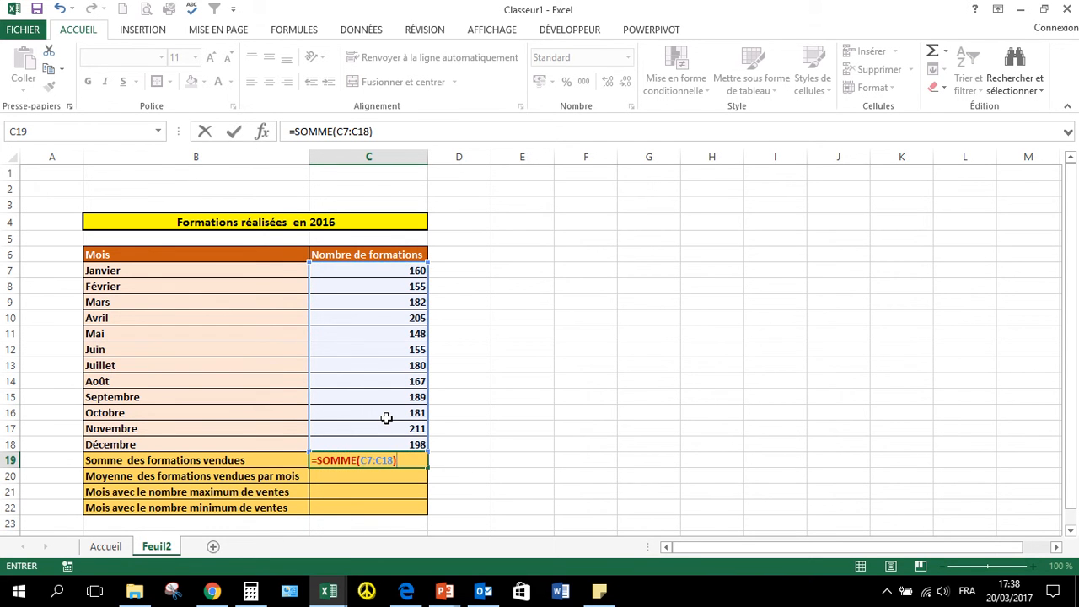
key("Return")
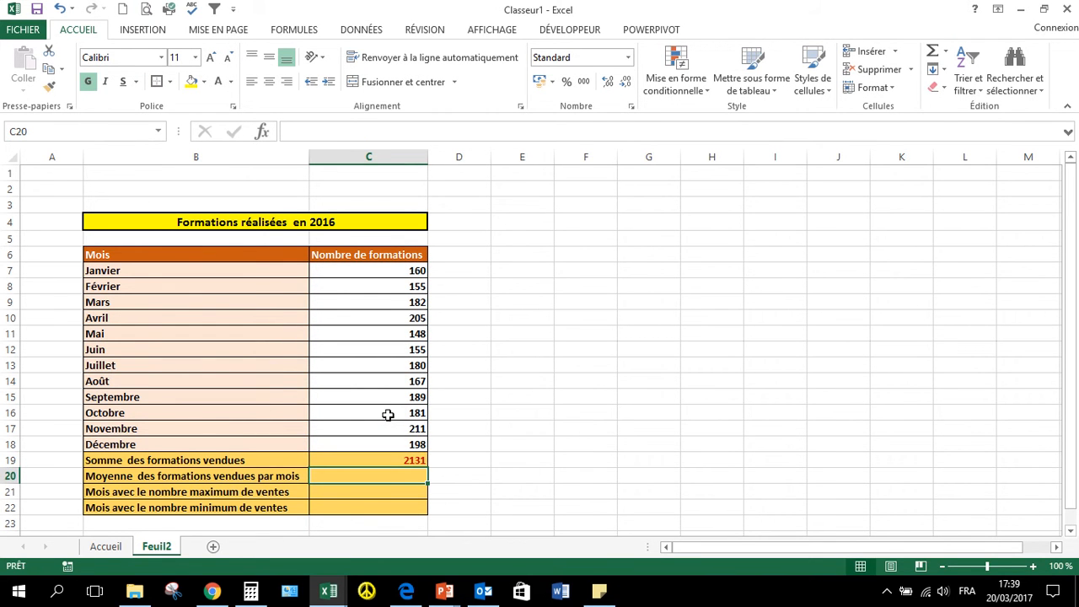
Clear the sum formula from cell C19
left_click(398, 460)
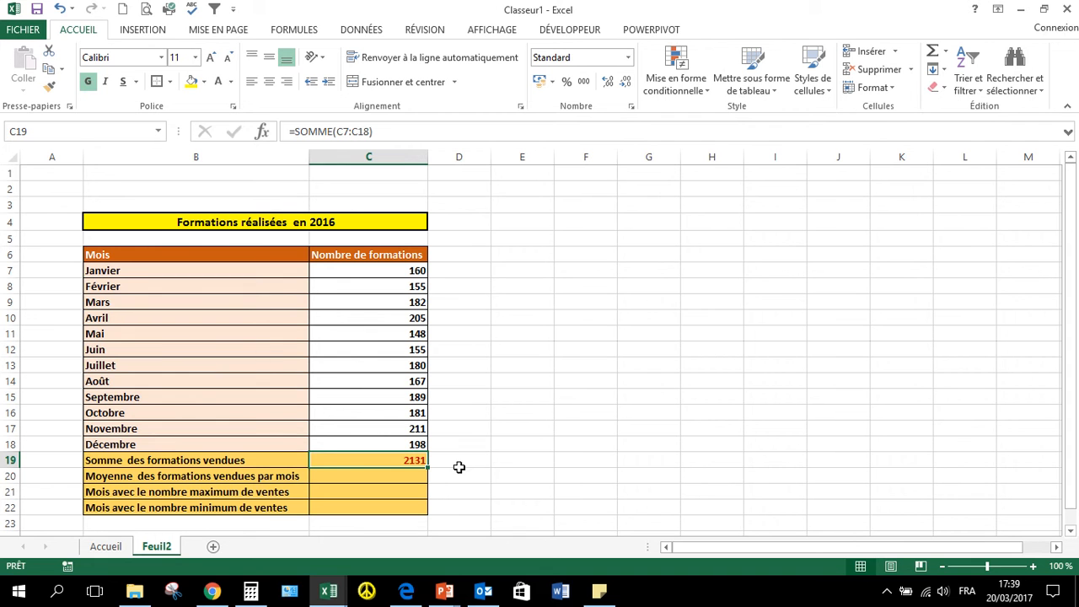
key("Delete")
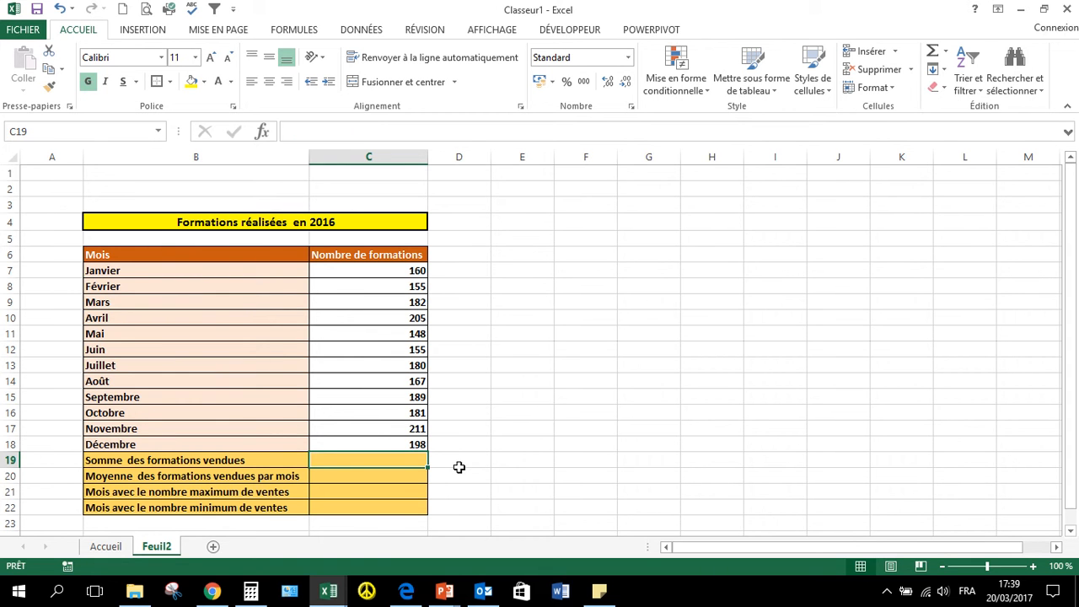
left_click(524, 474)
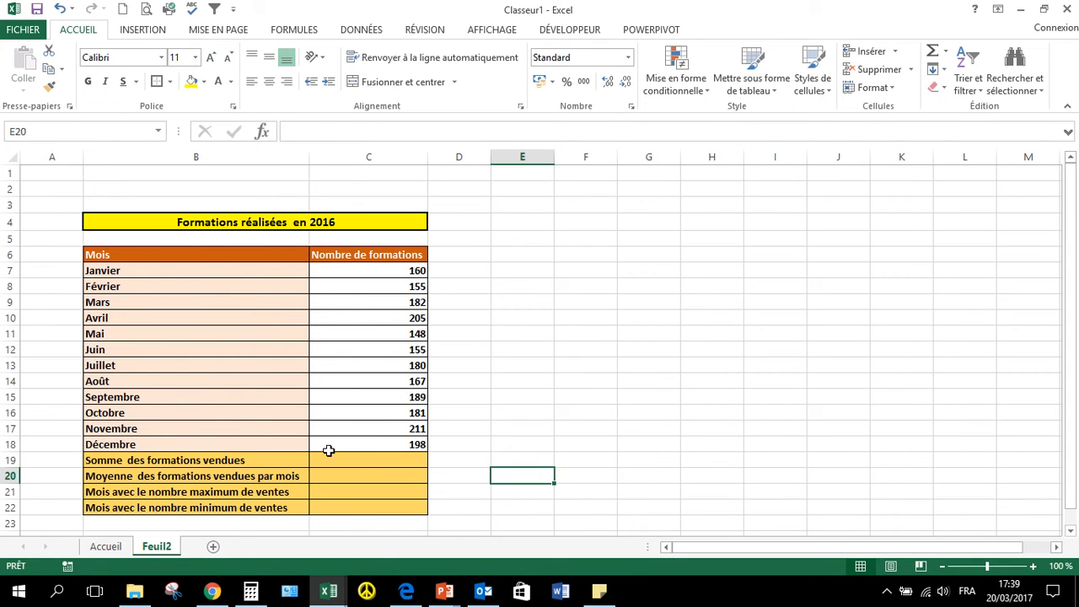
Use AutoSum in cell C19 to total the monthly training counts in C7:C18
left_click(365, 458)
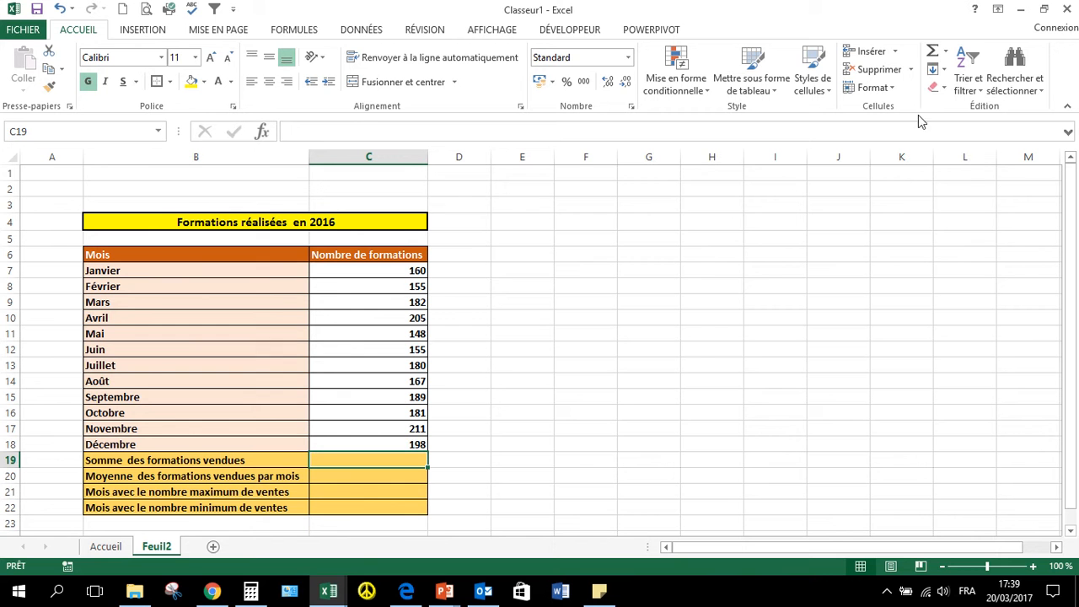
left_click(932, 52)
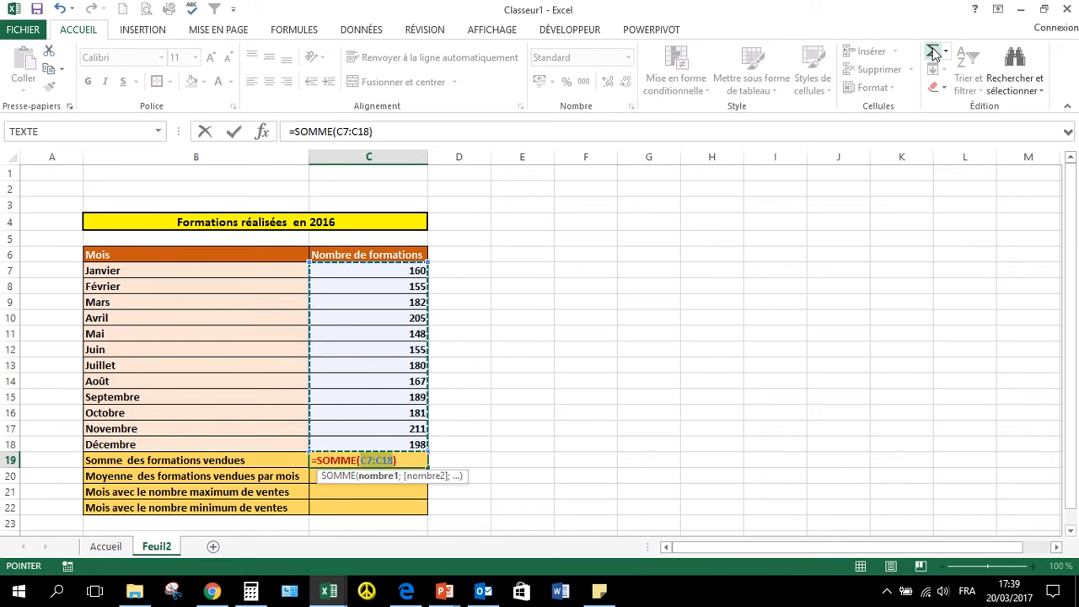
key("Return")
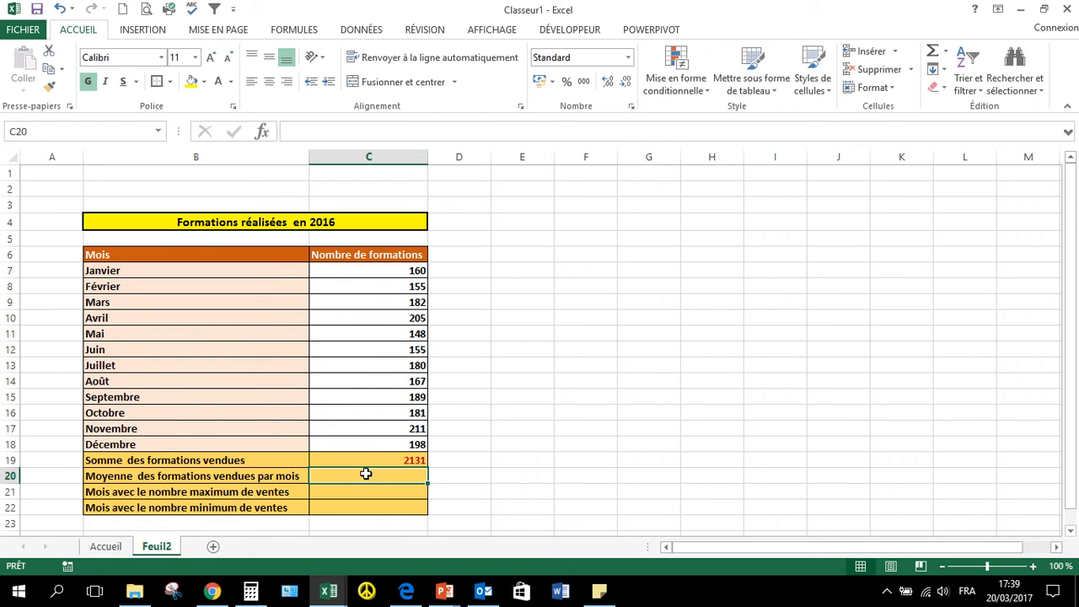
Enter the formula =MOYENNE(C7:C18) in cell C20 to average the trainings sold per month
type("=m")
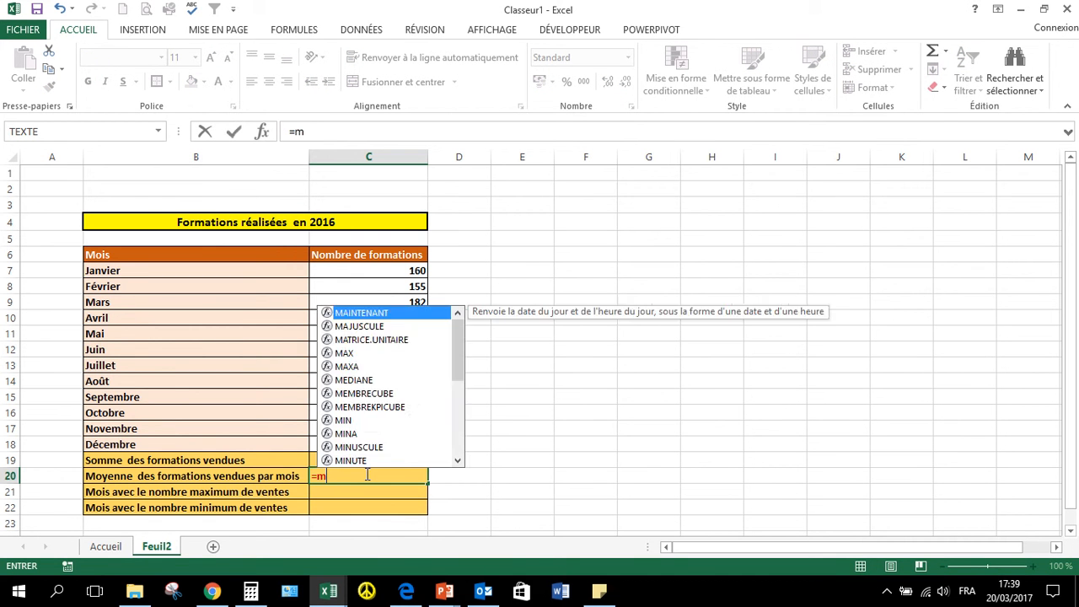
type("oyenn")
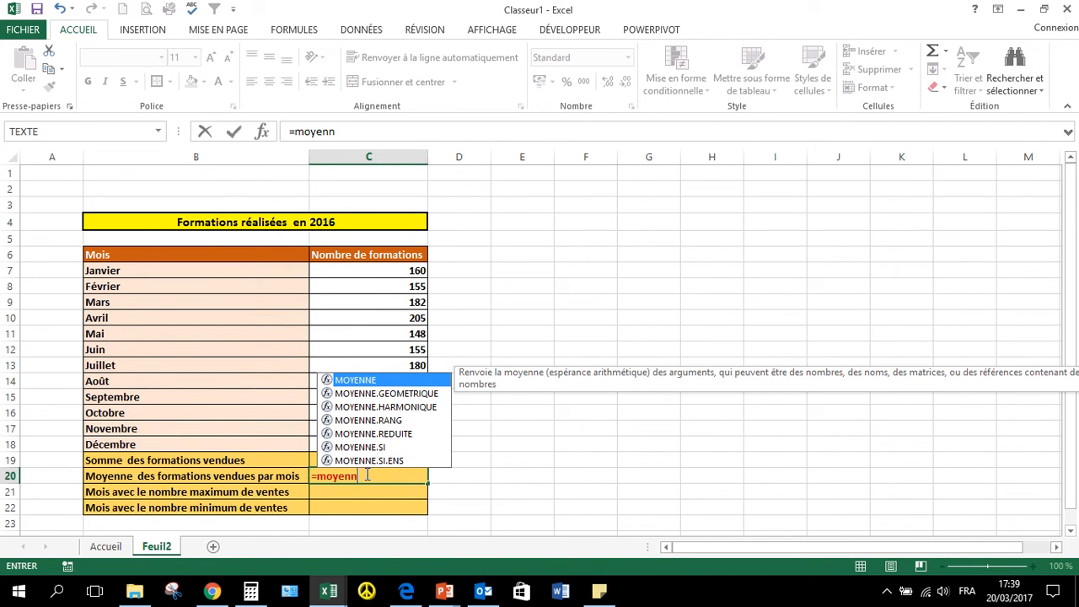
type("e")
double_click(354, 380)
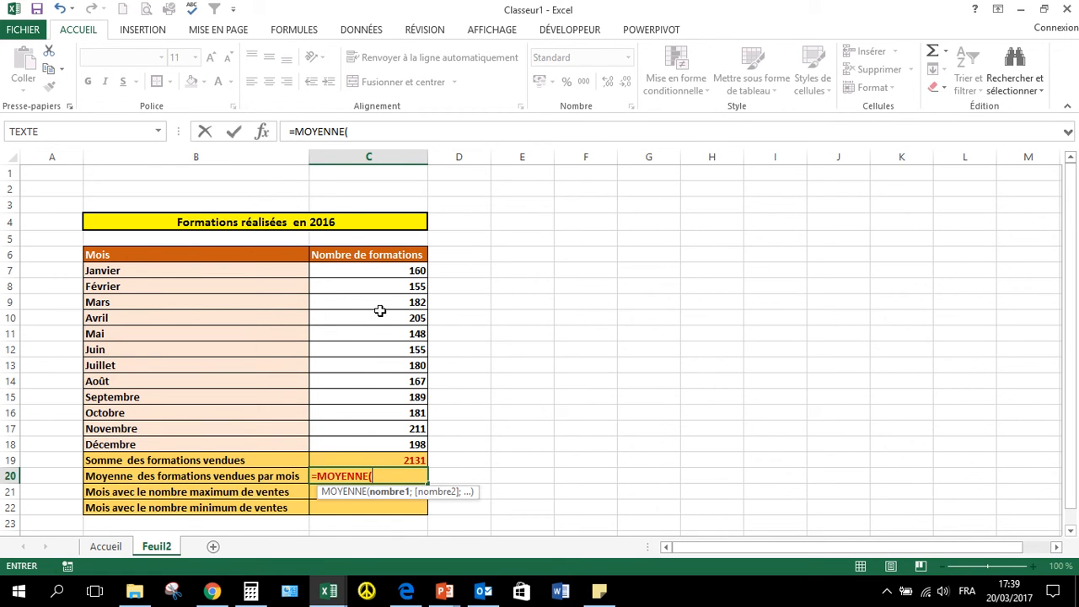
left_click_drag(369, 274, 376, 444)
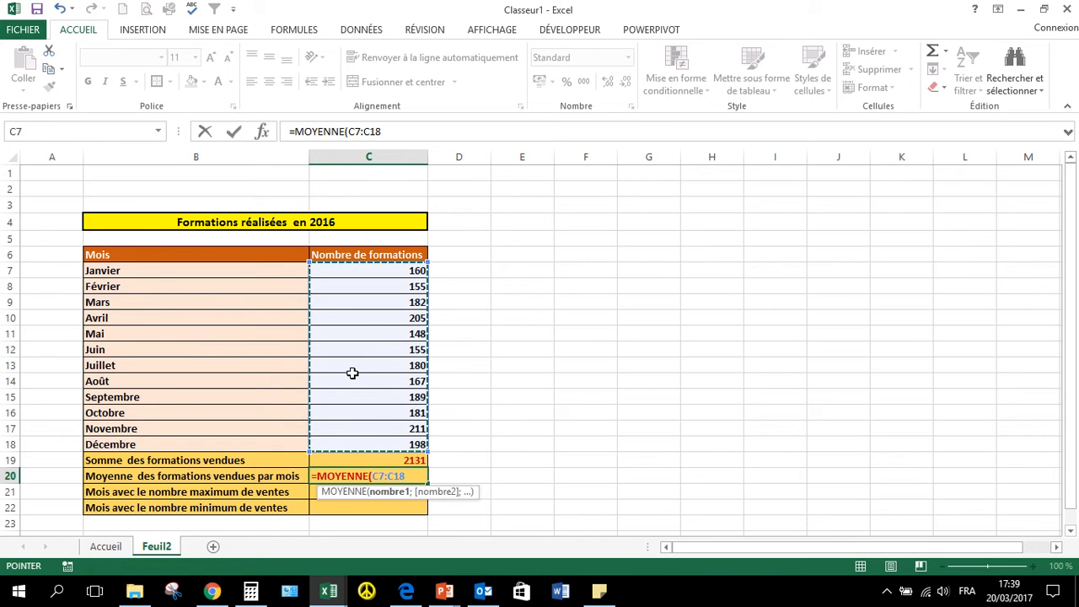
type(")")
key("Return")
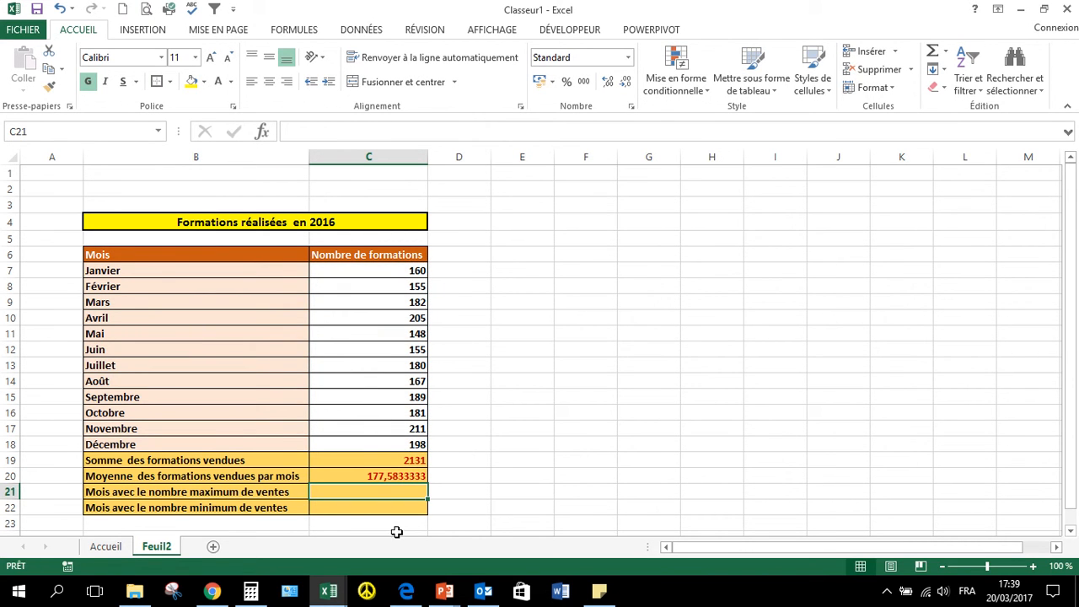
Reduce the displayed decimals of the monthly average in cell C20 to zero
left_click(376, 475)
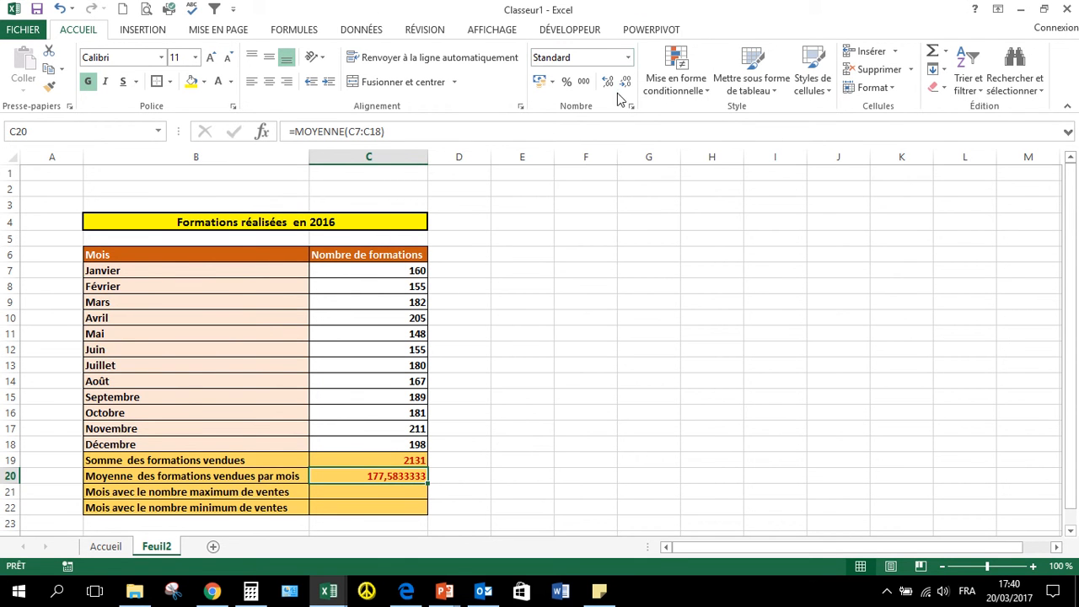
left_click(625, 81)
left_click(625, 81)
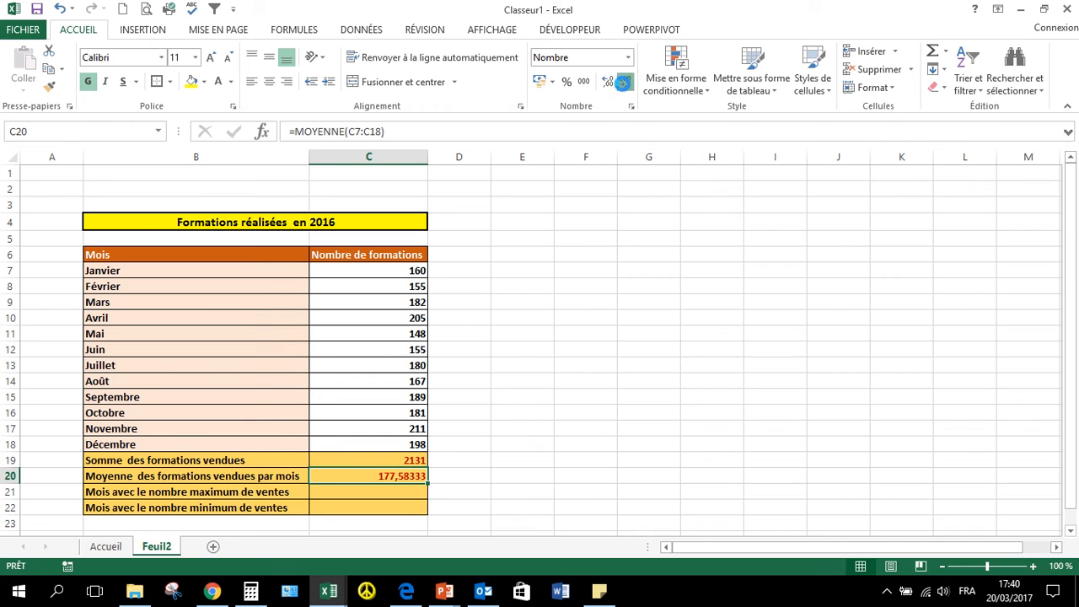
left_click(625, 82)
left_click(625, 82)
left_click(624, 81)
left_click(625, 81)
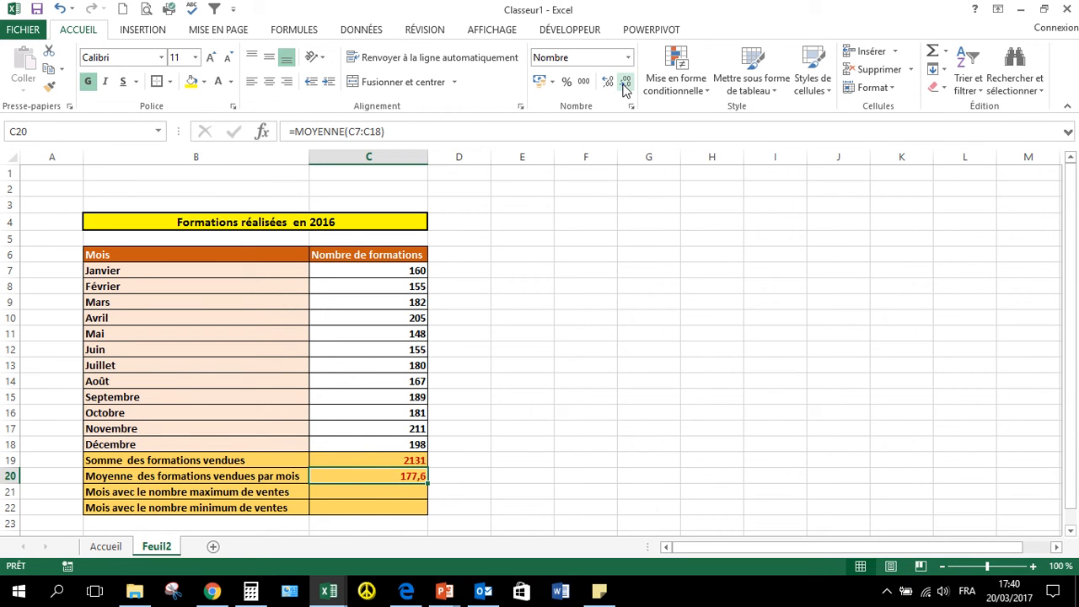
left_click(559, 448)
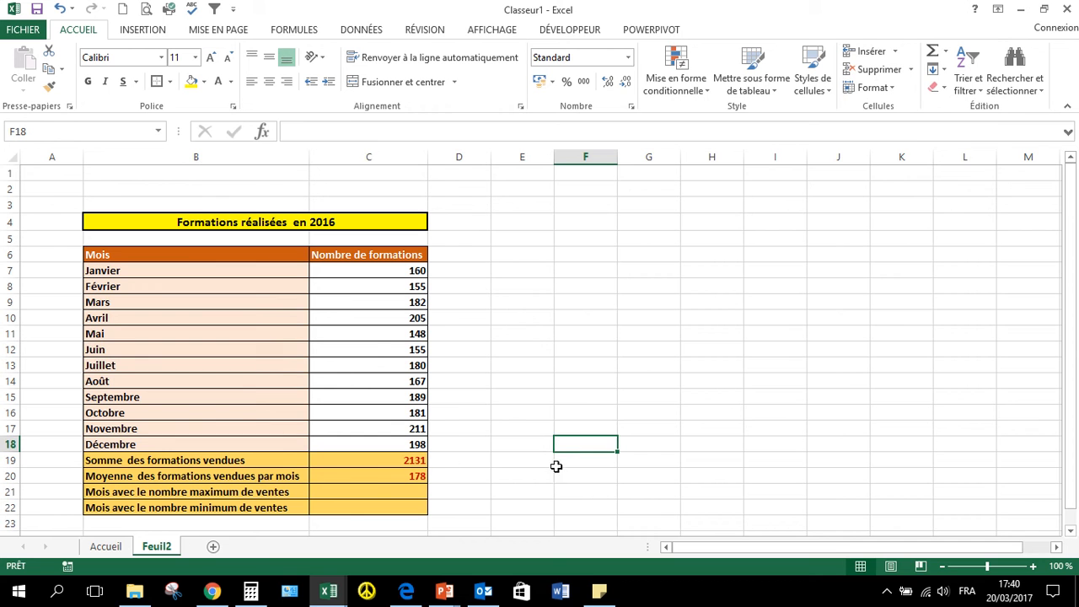
Enter the formula =MAX(C7:C18) in cell C21 to return the highest monthly number of trainings sold
left_click(364, 491)
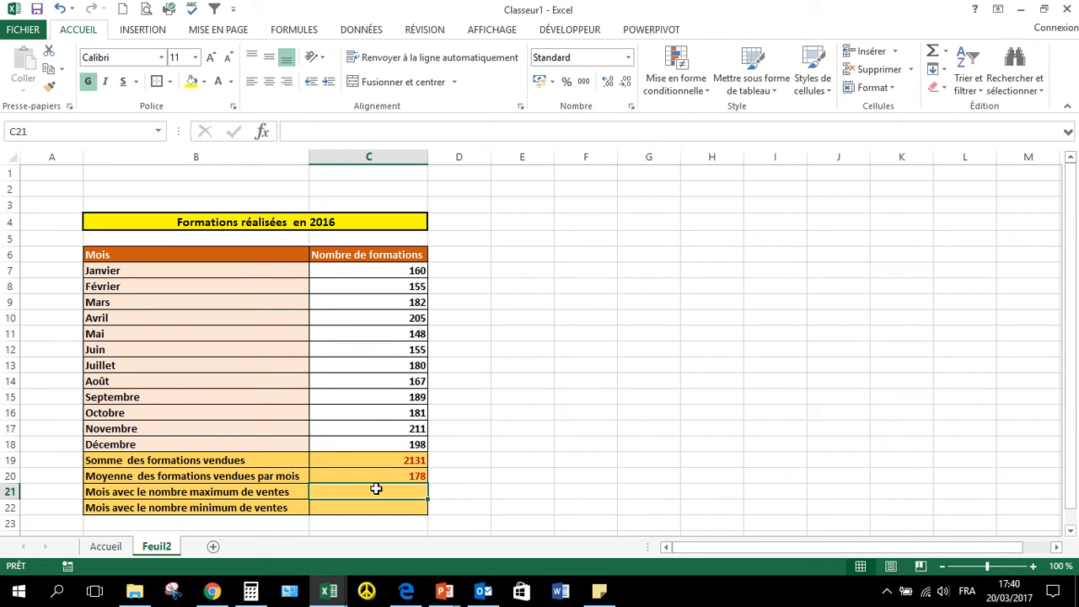
type("=")
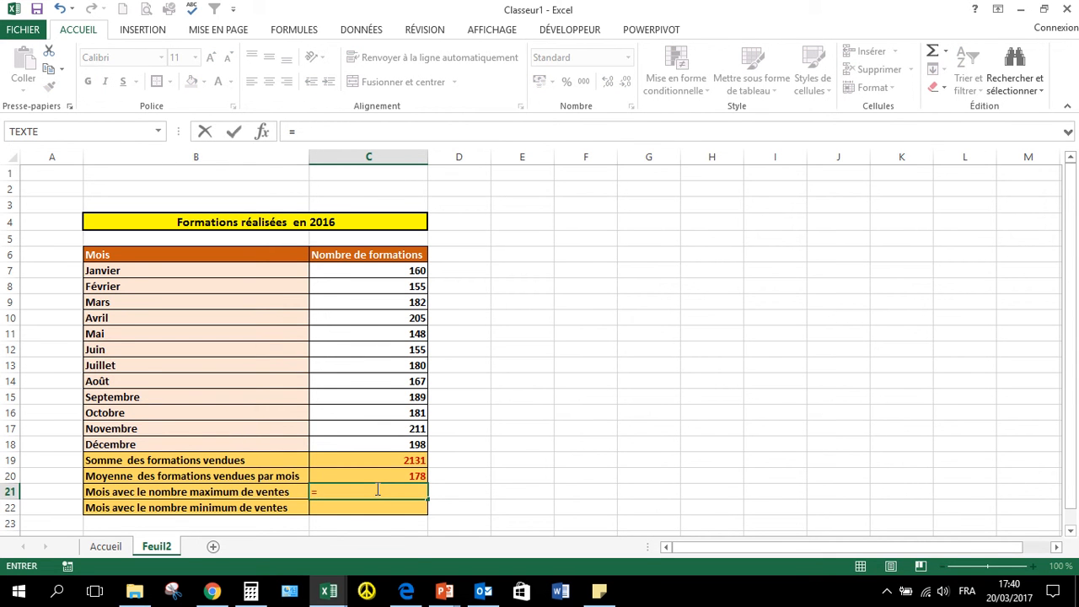
type("max")
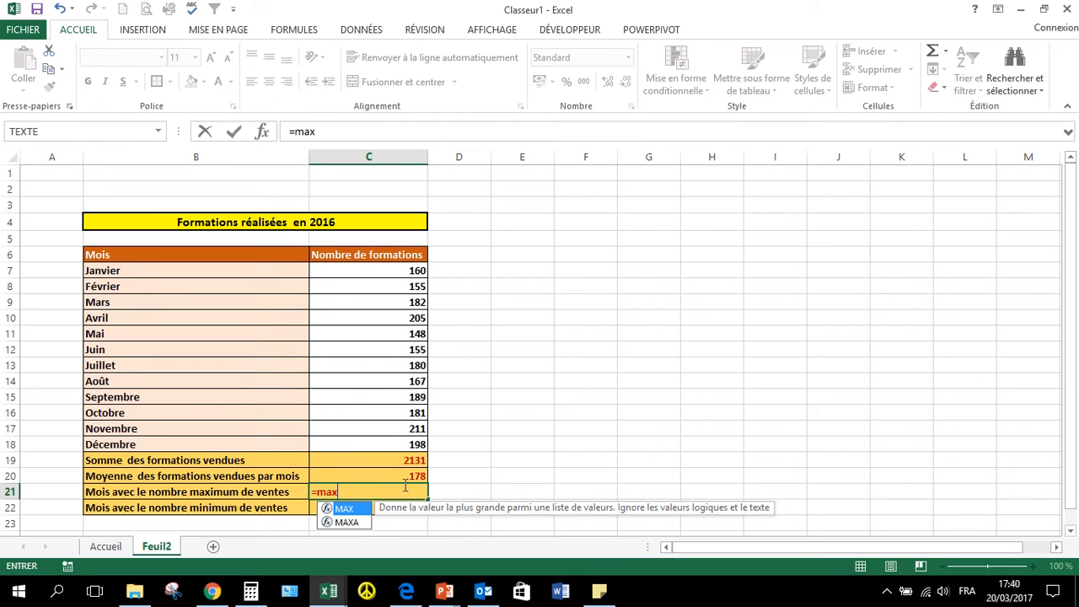
double_click(344, 509)
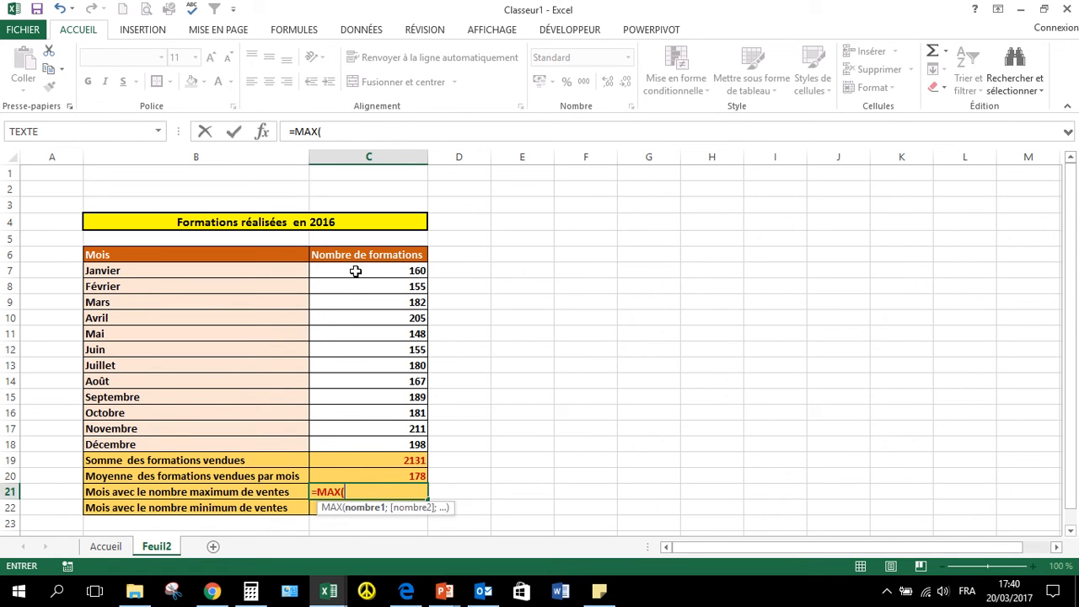
left_click_drag(356, 271, 368, 444)
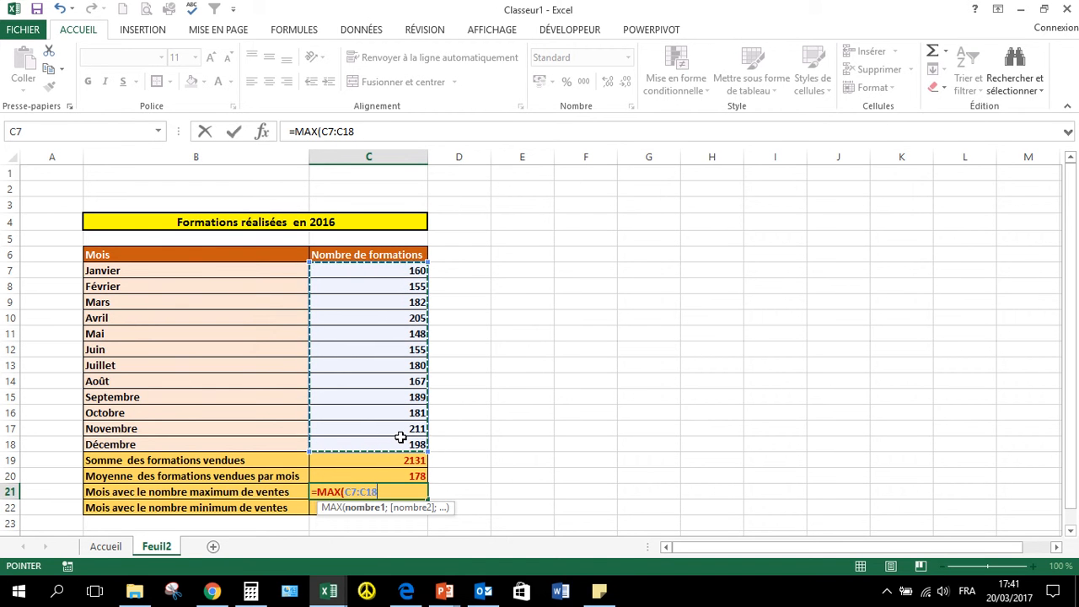
type(")")
key("Return")
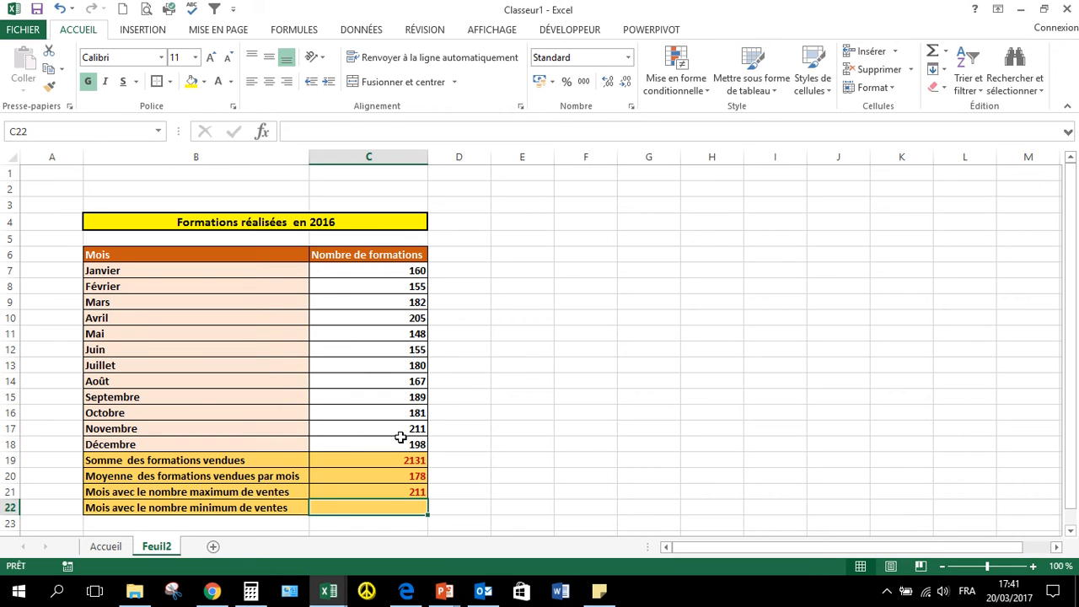
left_click(407, 493)
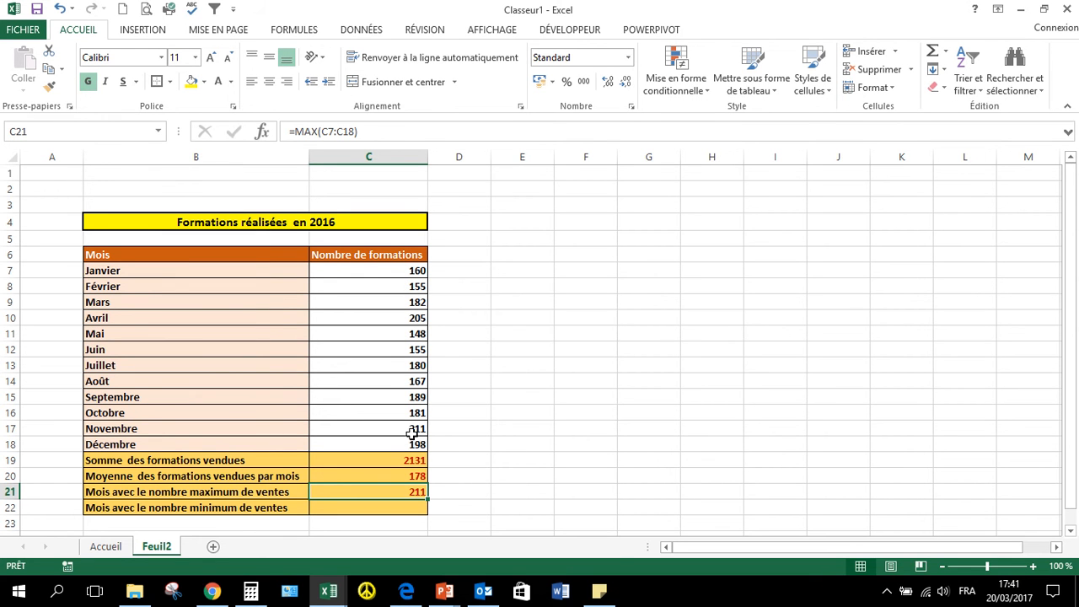
left_click_drag(413, 430, 181, 425)
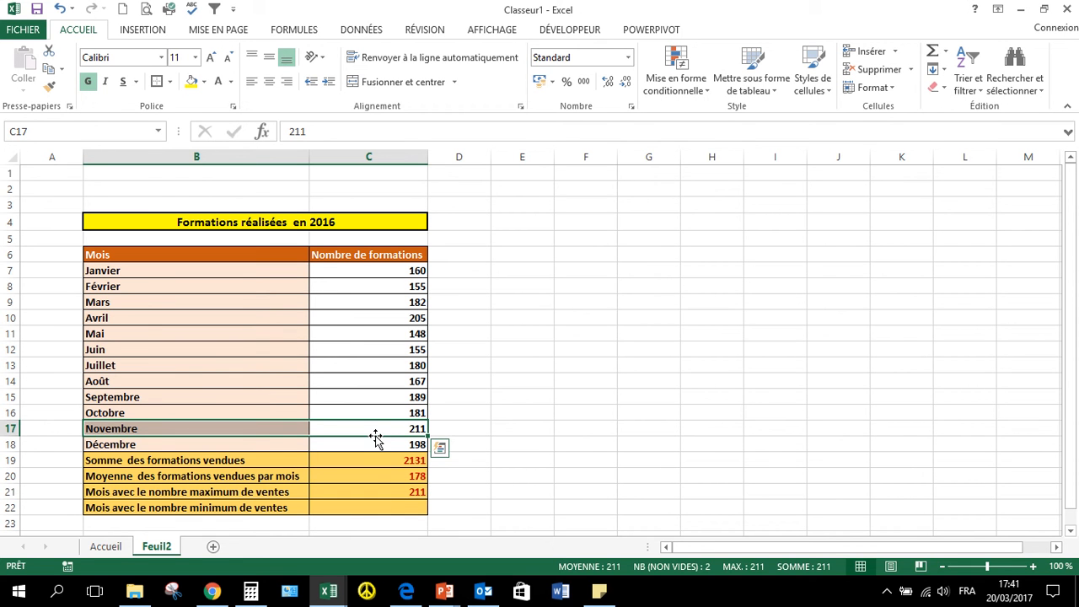
Enter the formula =MIN(C7:C18) in cell C22 to return the lowest monthly number of trainings sold
left_click(389, 508)
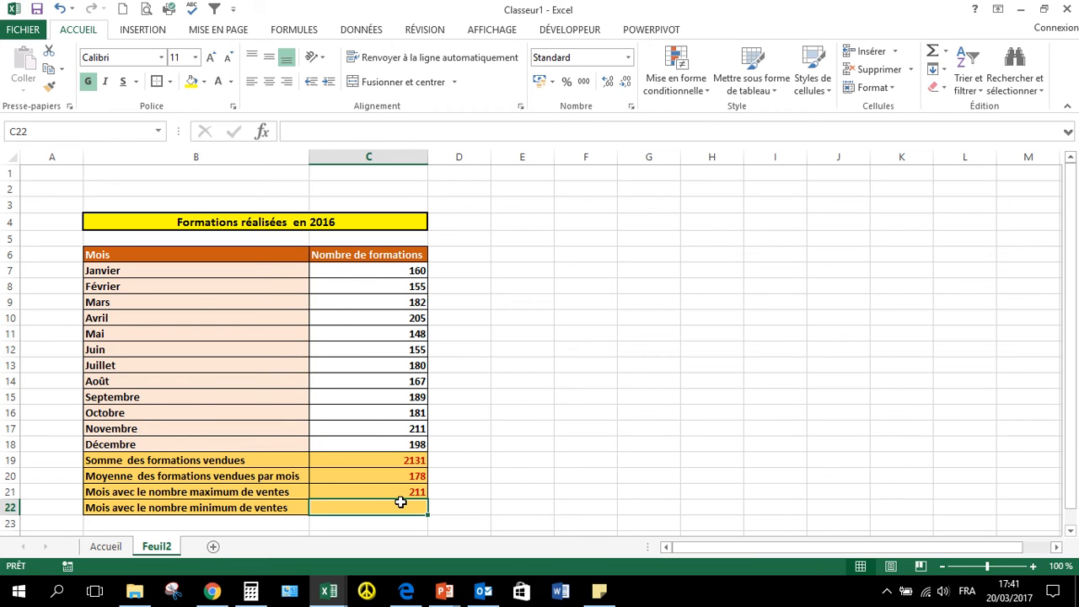
type("=")
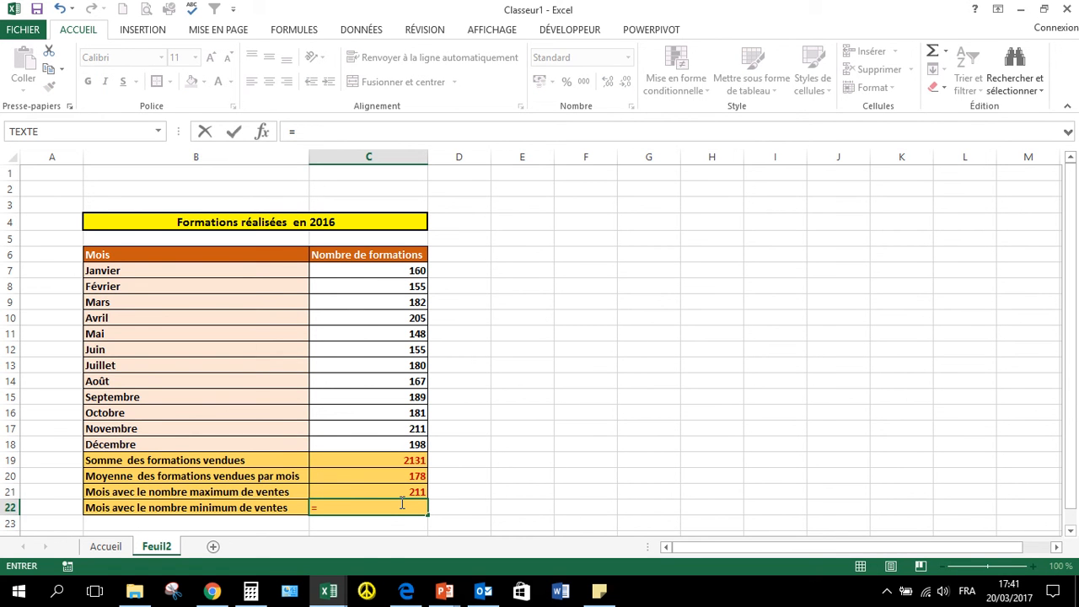
type("min")
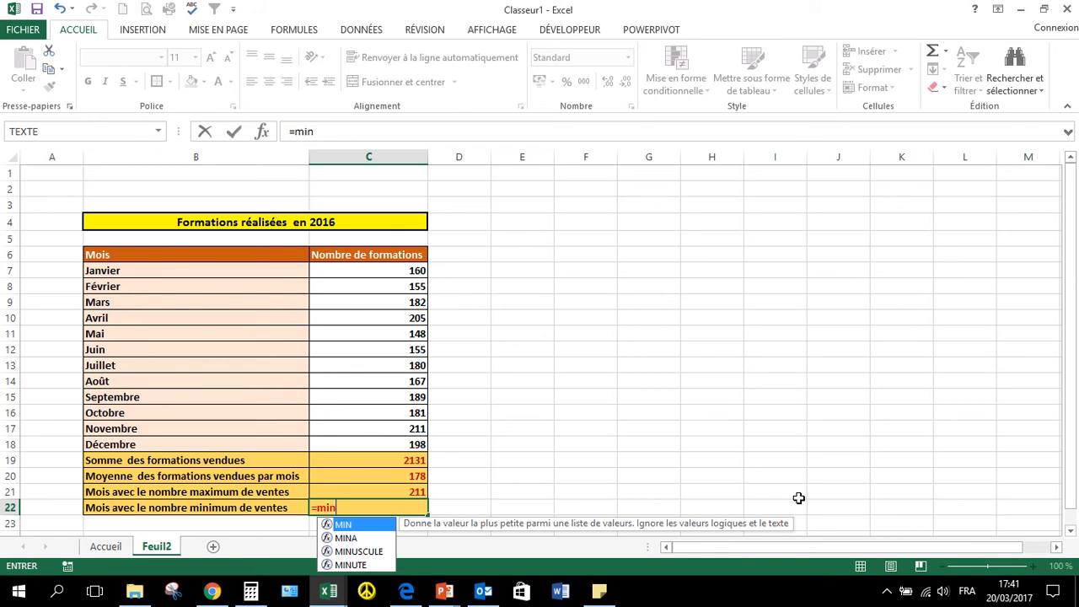
double_click(345, 527)
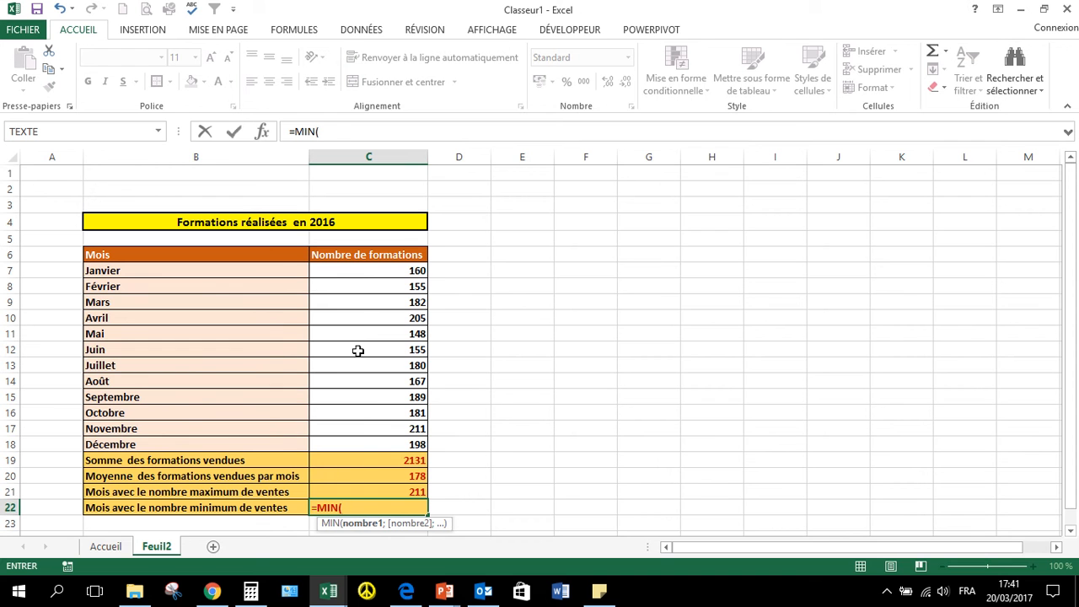
left_click(367, 275)
left_click_drag(368, 275, 363, 445)
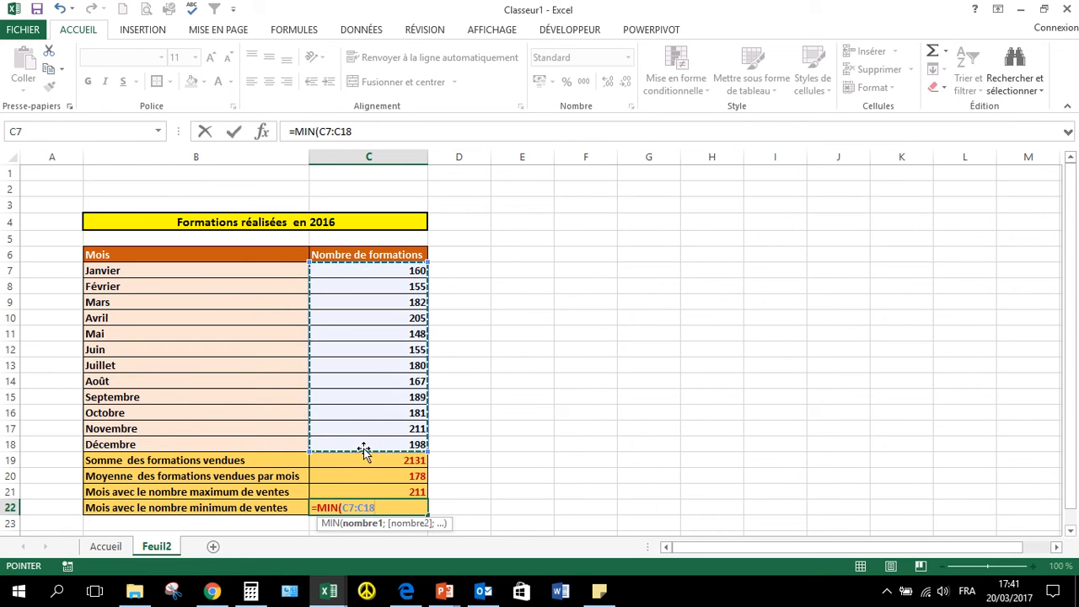
key("Return")
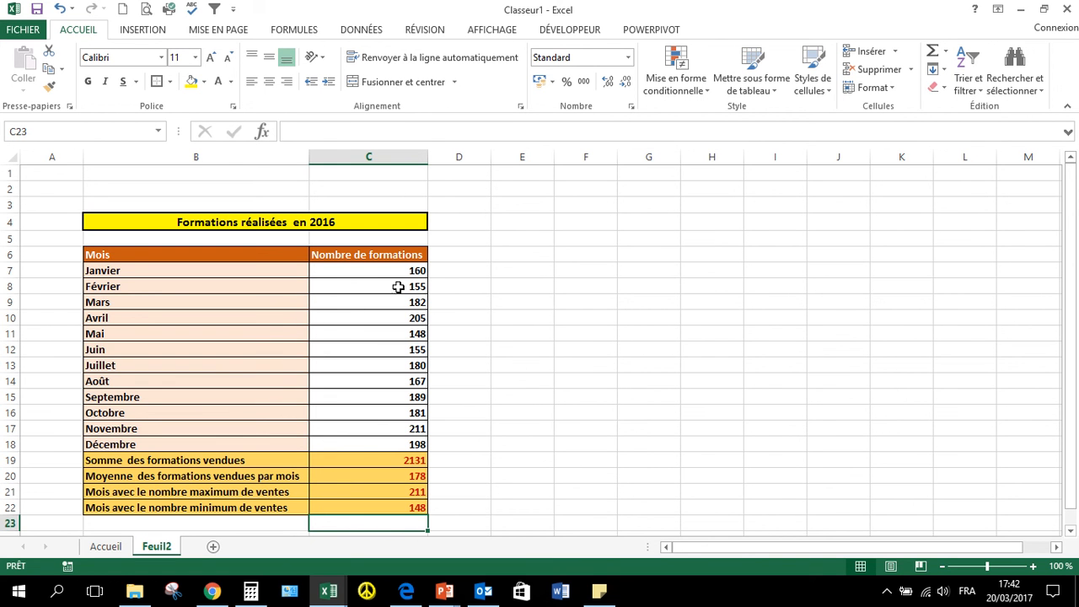
left_click(405, 332)
left_click_drag(143, 335, 397, 339)
left_click(462, 490)
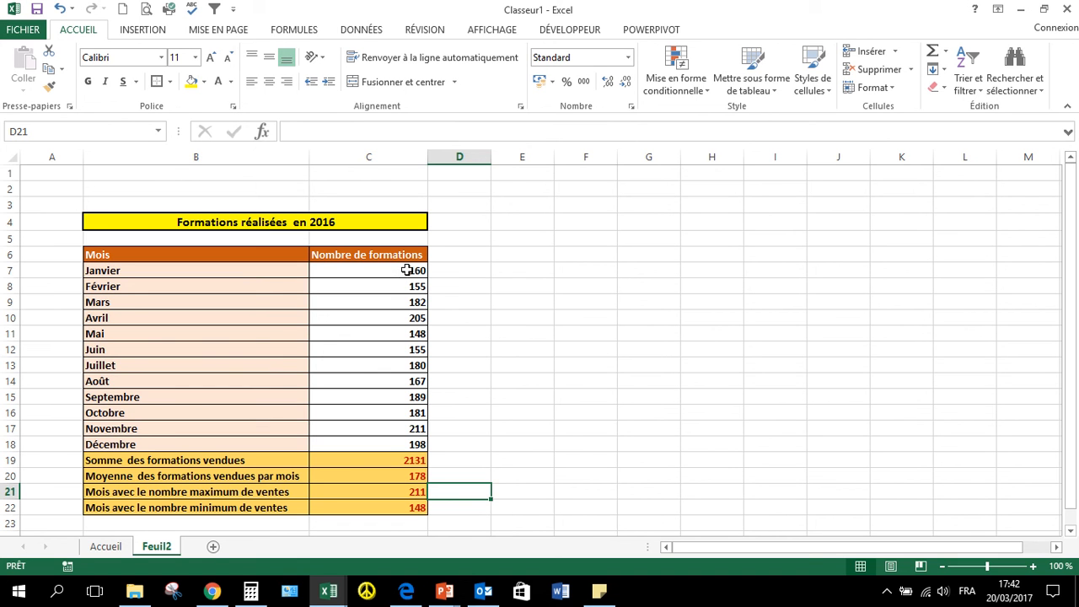
left_click_drag(409, 268, 430, 442)
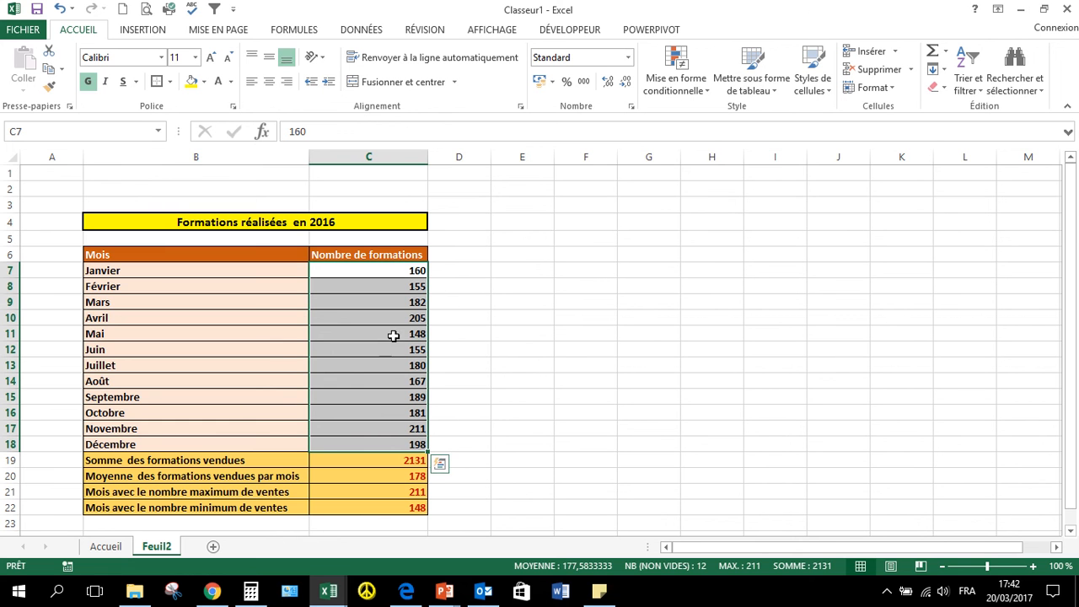
Enter the formula =NB(C7:C18) in cell C23, below the table, to count the monthly cells containing numbers
scroll(421, 387, "down", 2)
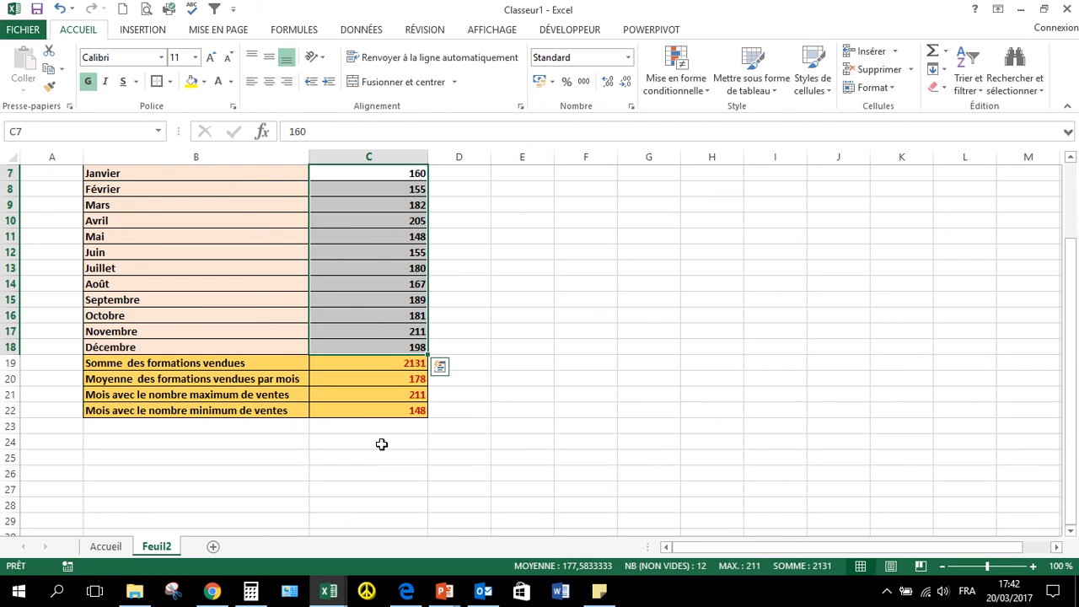
left_click(337, 426)
type("=")
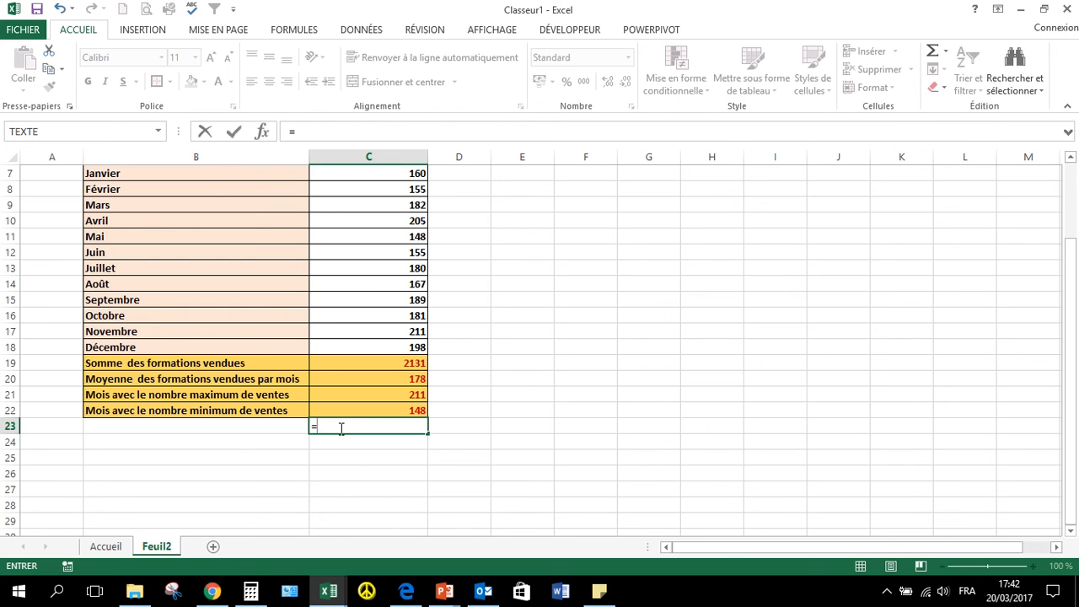
type("NB")
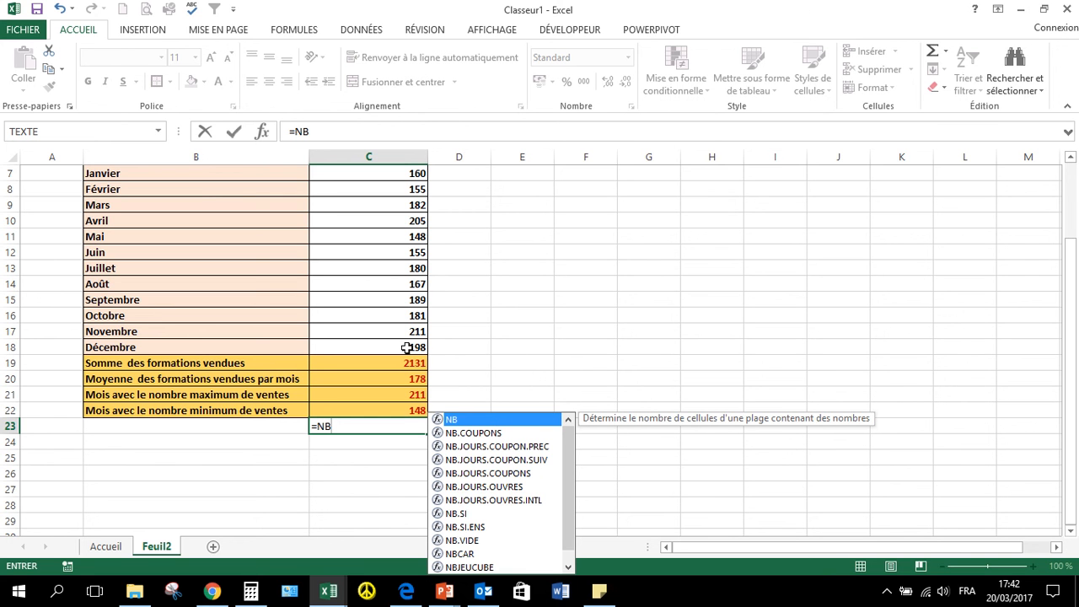
double_click(471, 424)
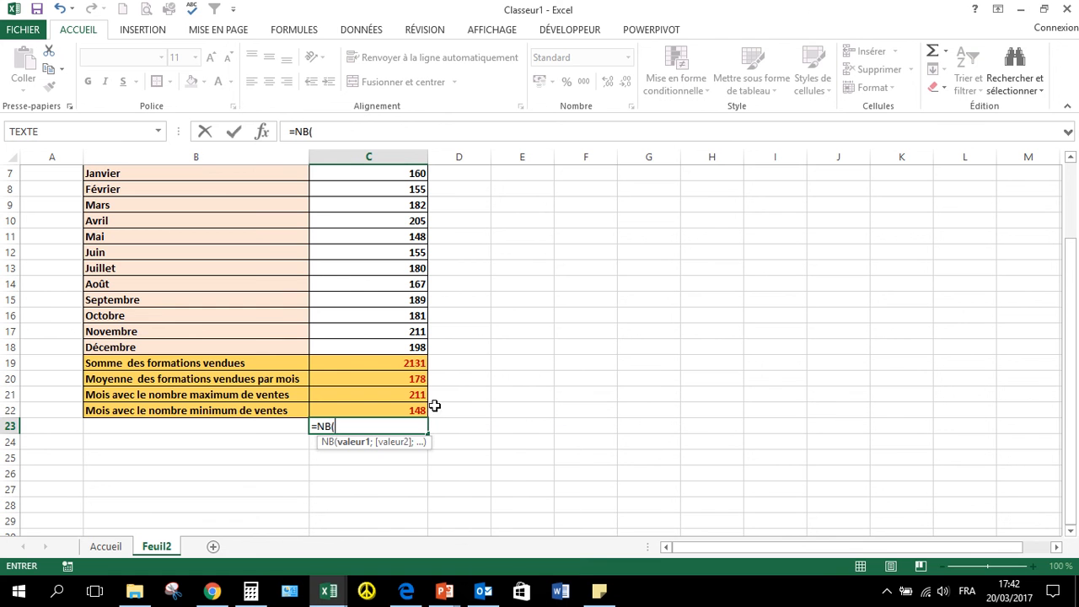
left_click_drag(357, 347, 381, 204)
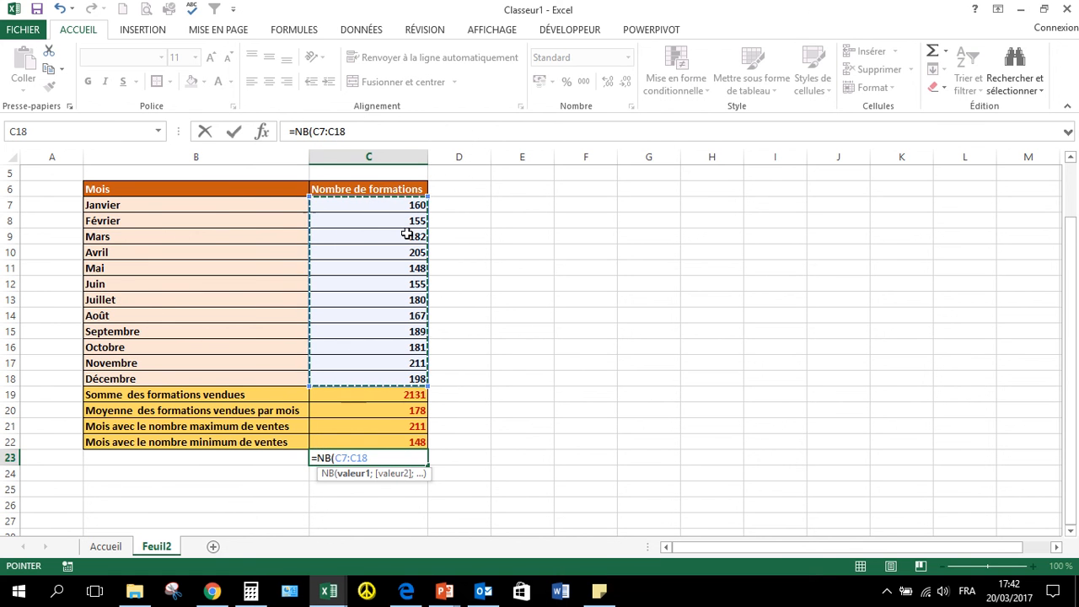
type(")")
key("Return")
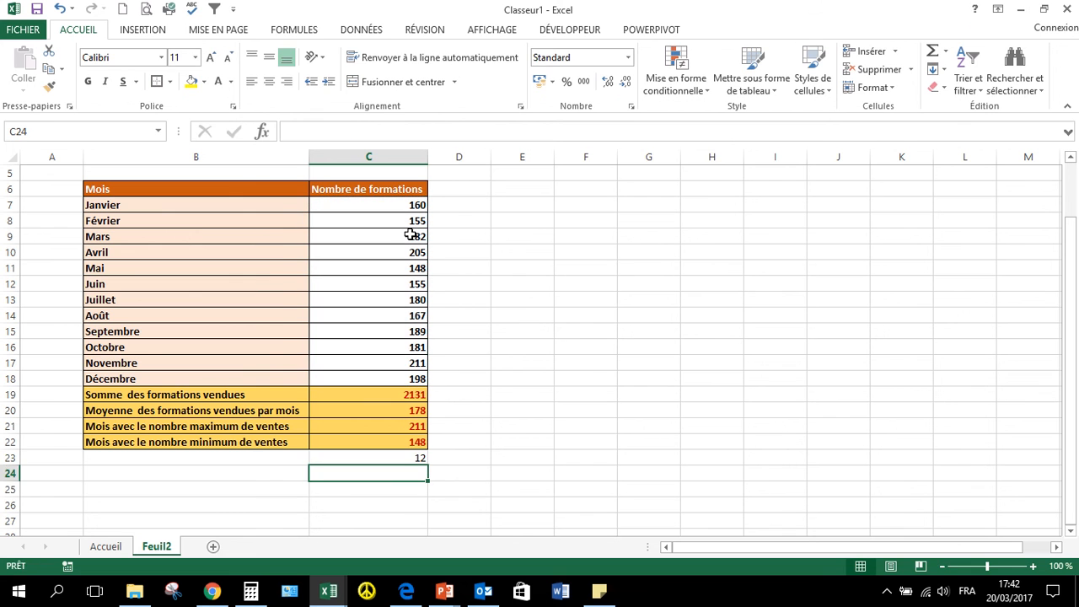
left_click(406, 459)
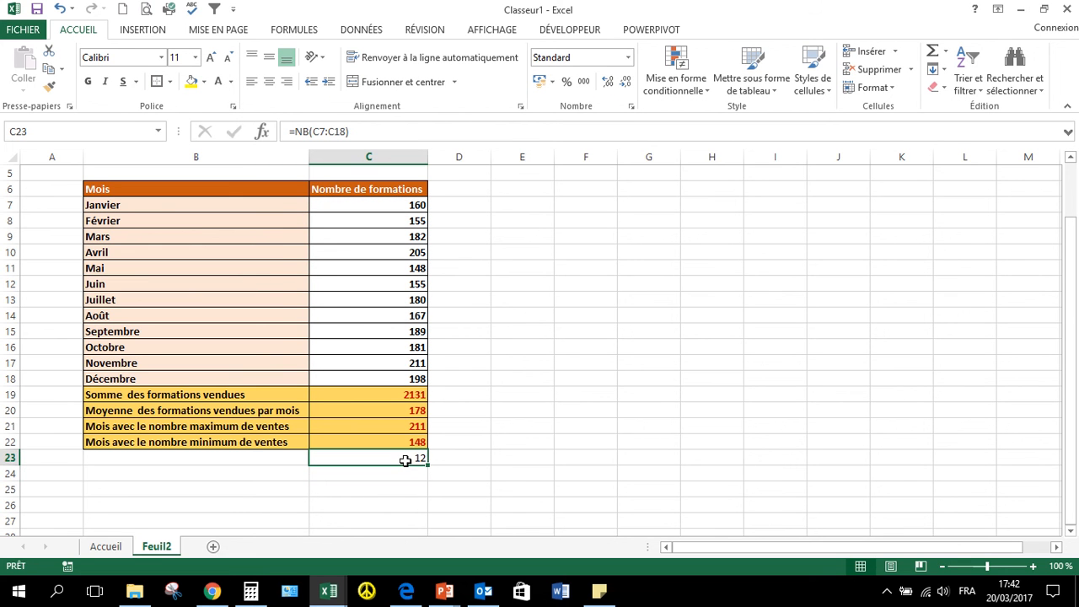